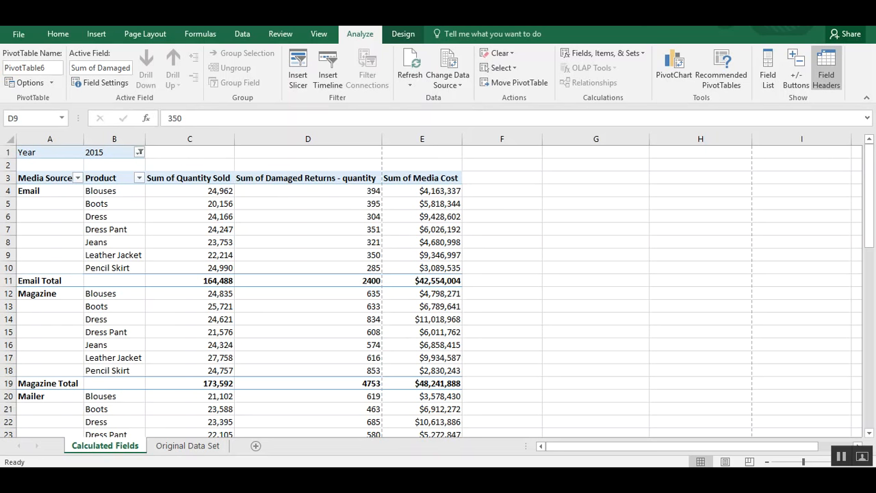
# Review the pivot table's quantity sold, damaged returns and media cost columns and its source records on the Original Data Set sheet.
pyautogui.click(186, 210)
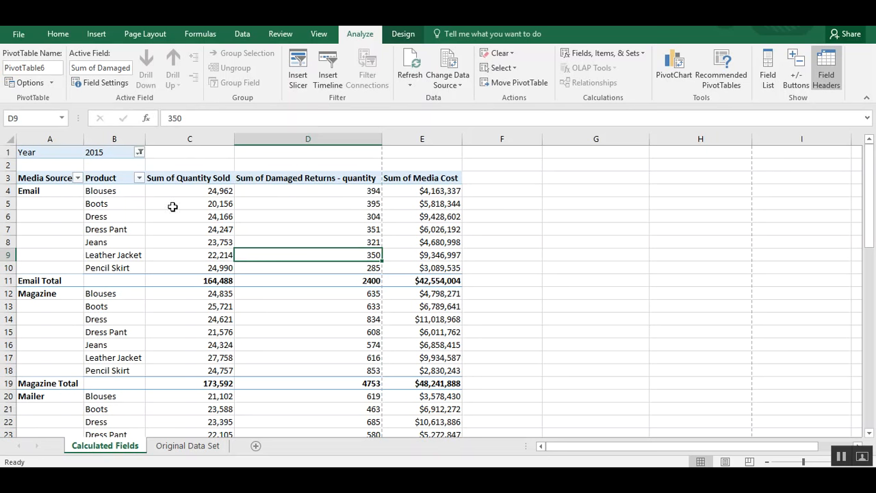
pyautogui.moveTo(256, 208)
pyautogui.moveTo(317, 215)
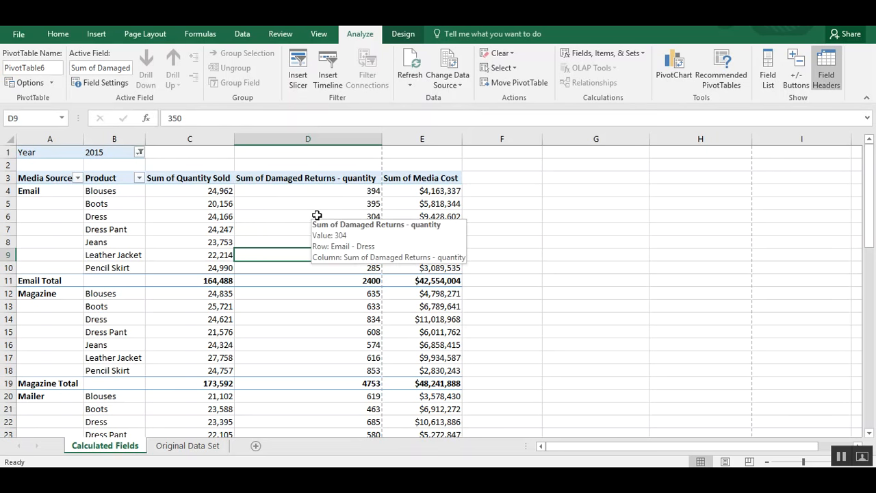
pyautogui.click(407, 206)
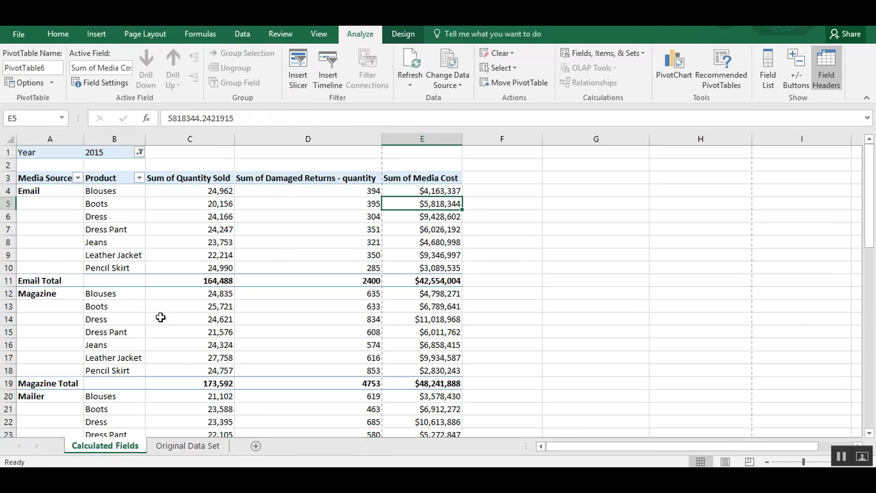
pyautogui.click(190, 446)
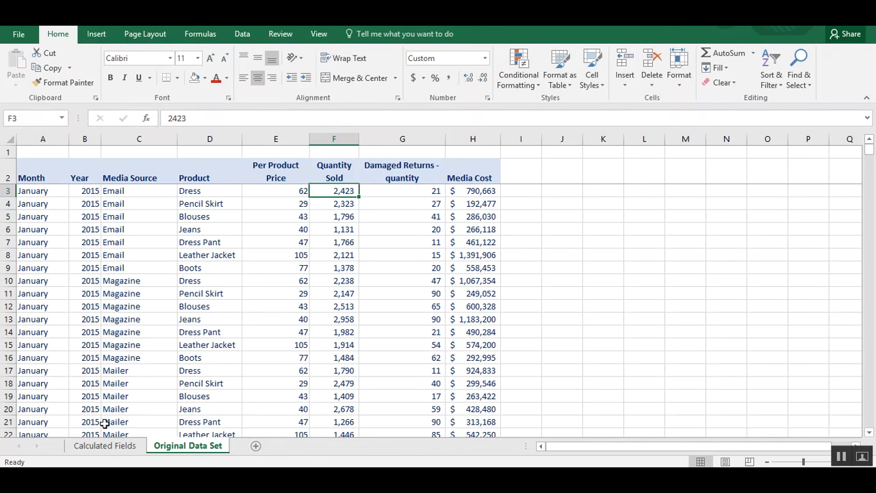
pyautogui.click(106, 448)
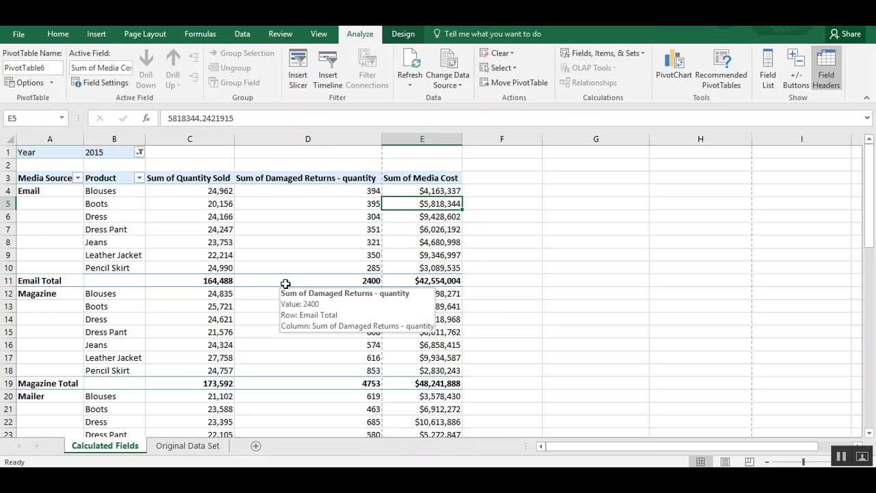
# Add Per Product Price to the pivot table's rows below Product and close the field list.
pyautogui.click(313, 245)
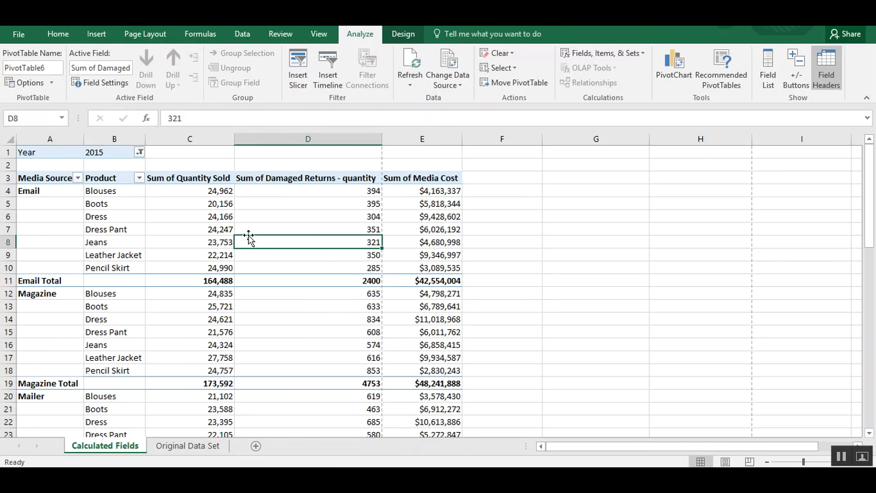
pyautogui.click(765, 81)
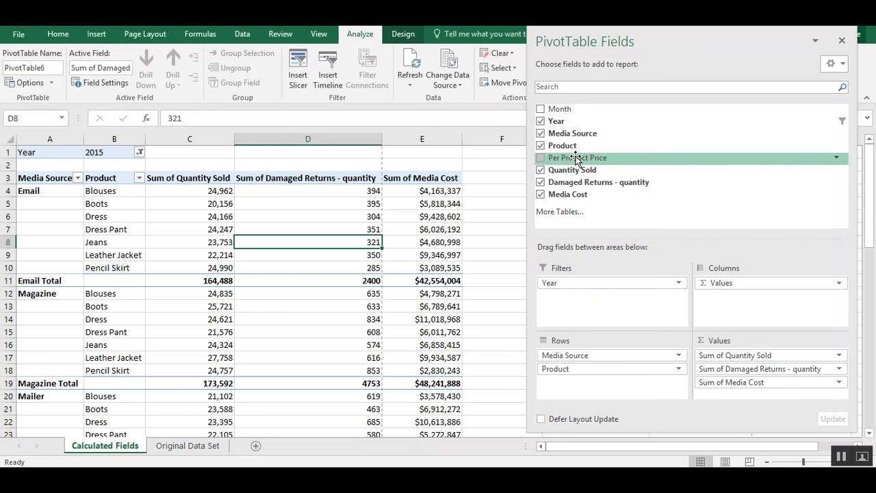
pyautogui.moveTo(577, 160); pyautogui.dragTo(586, 388)
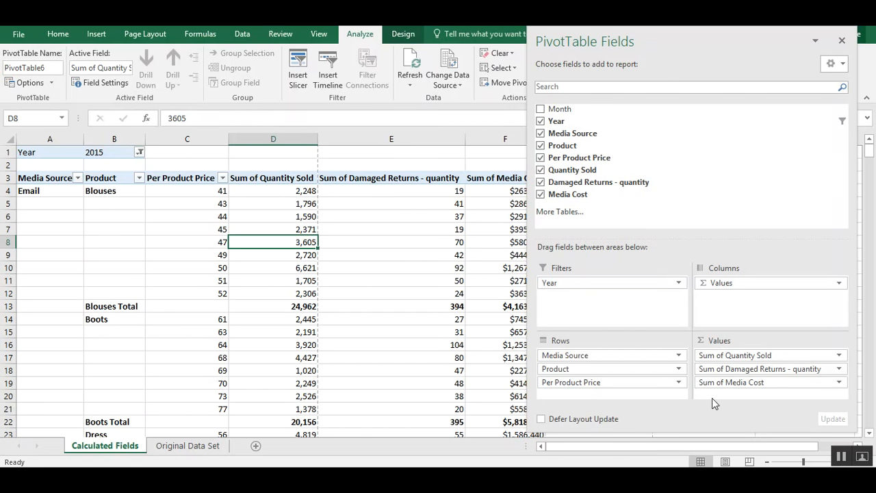
pyautogui.click(814, 41)
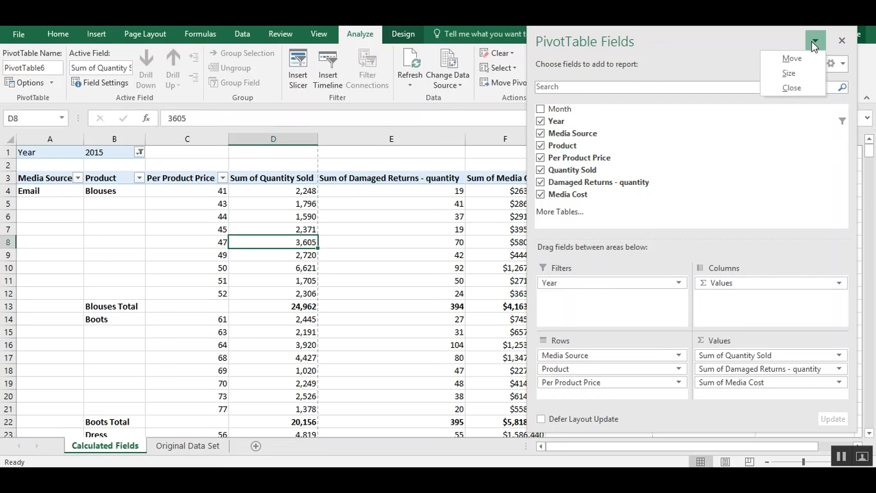
pyautogui.click(796, 88)
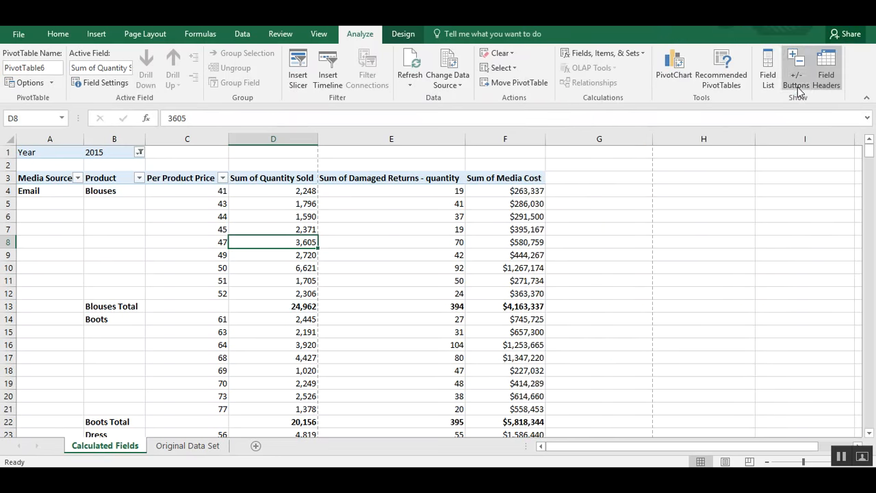
# Fill all product subtotal rows of the pivot table with grey.
pyautogui.click(86, 306)
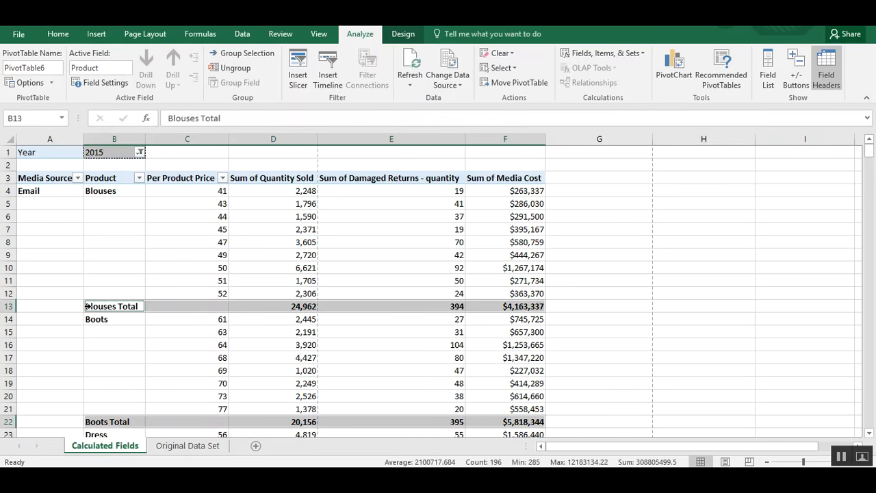
pyautogui.click(56, 35)
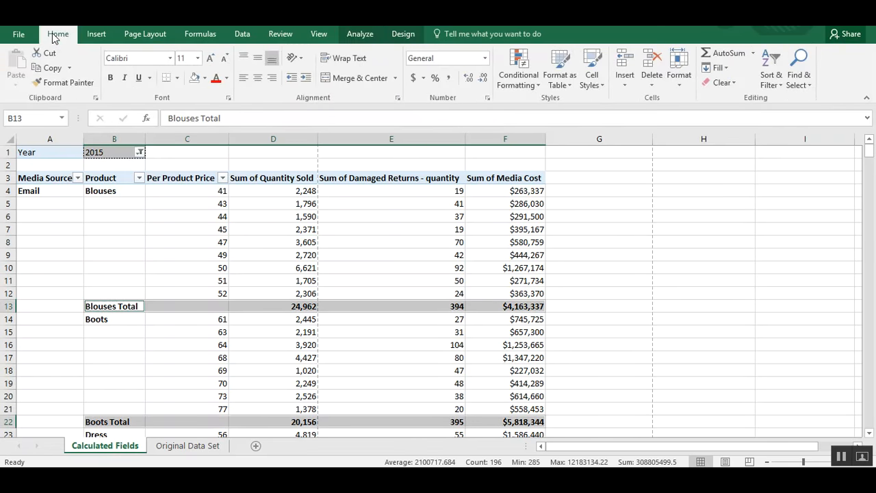
pyautogui.click(204, 77)
pyautogui.click(195, 135)
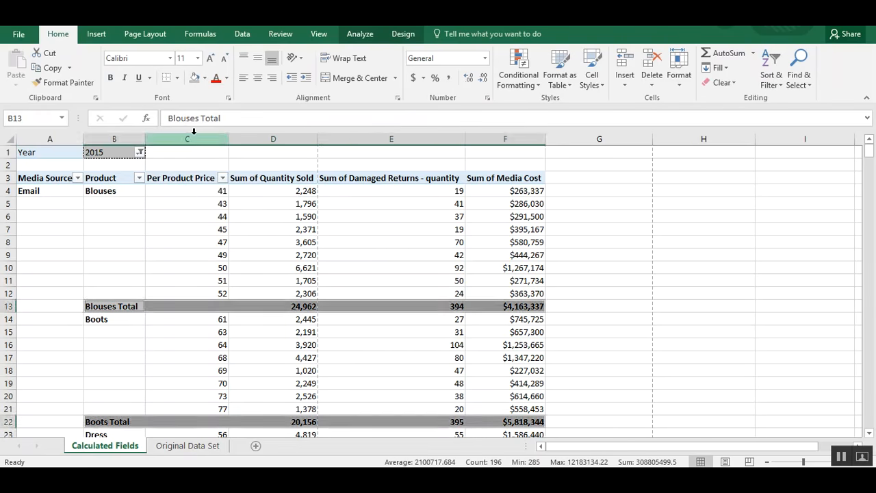
pyautogui.click(255, 227)
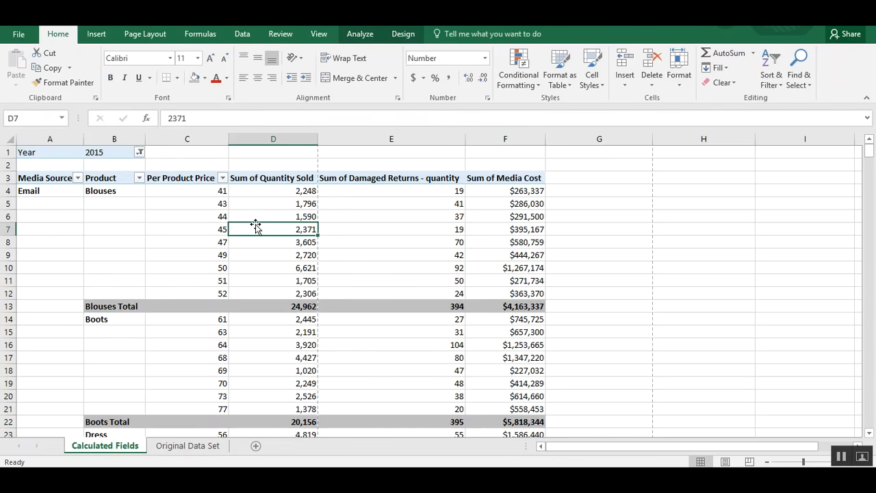
pyautogui.click(422, 238)
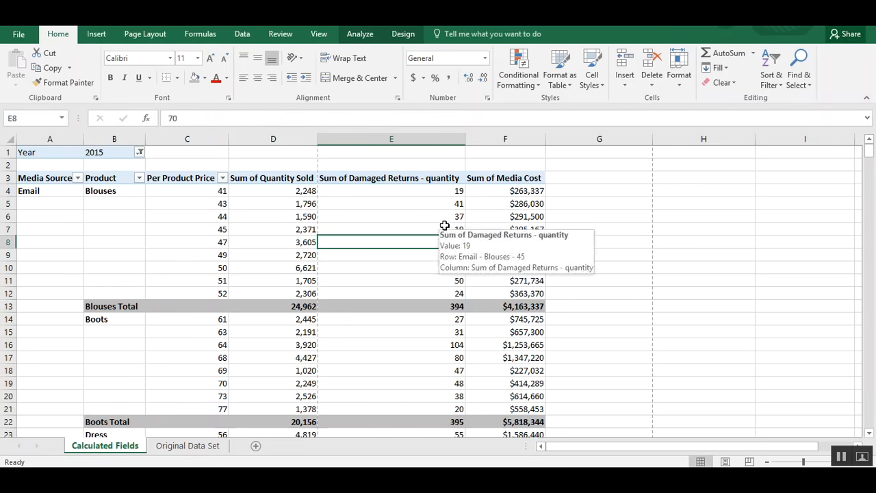
pyautogui.click(481, 226)
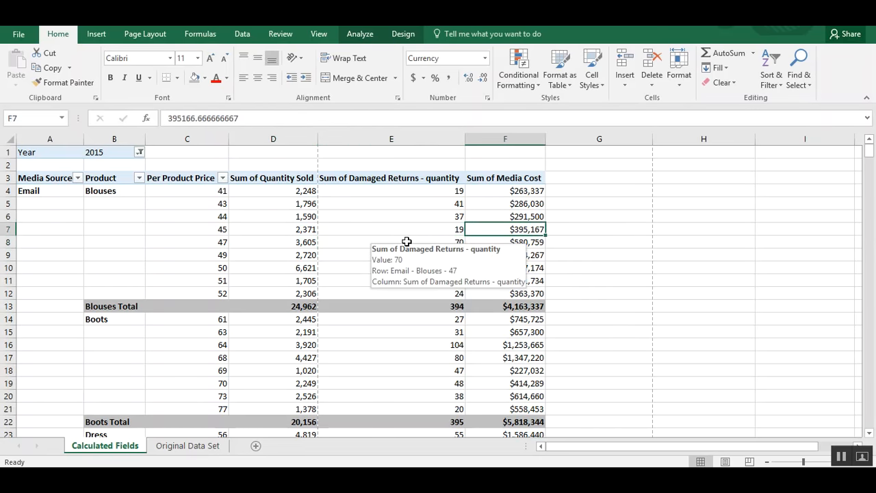
pyautogui.click(366, 228)
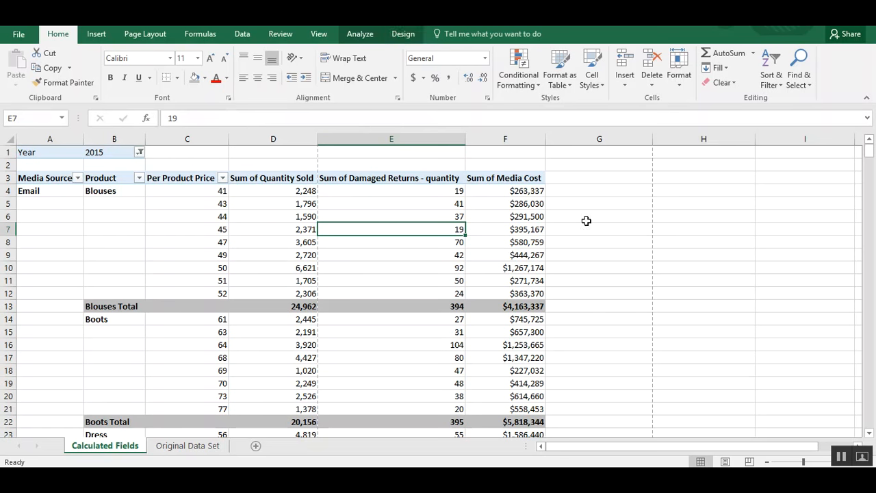
pyautogui.click(609, 230)
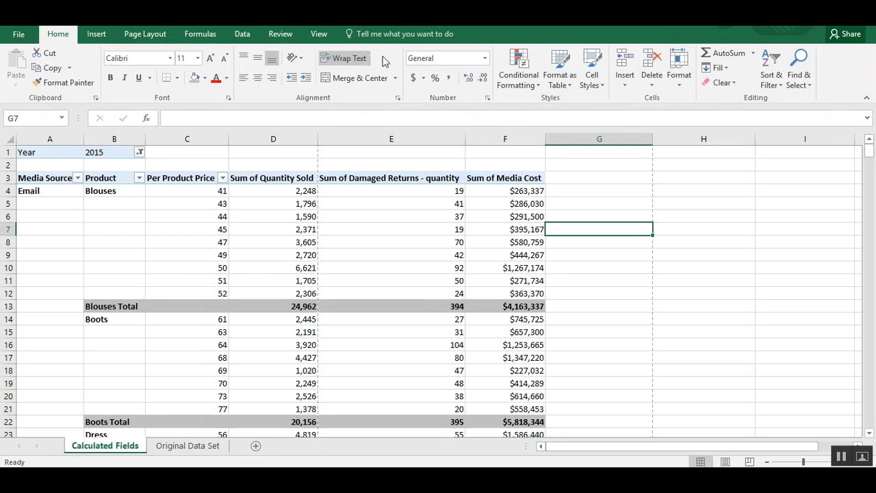
# Insert a calculated field named Gross Dollars into the pivot table with the formula 'Per Product Price' * 'Quantity Sold'.
pyautogui.click(420, 246)
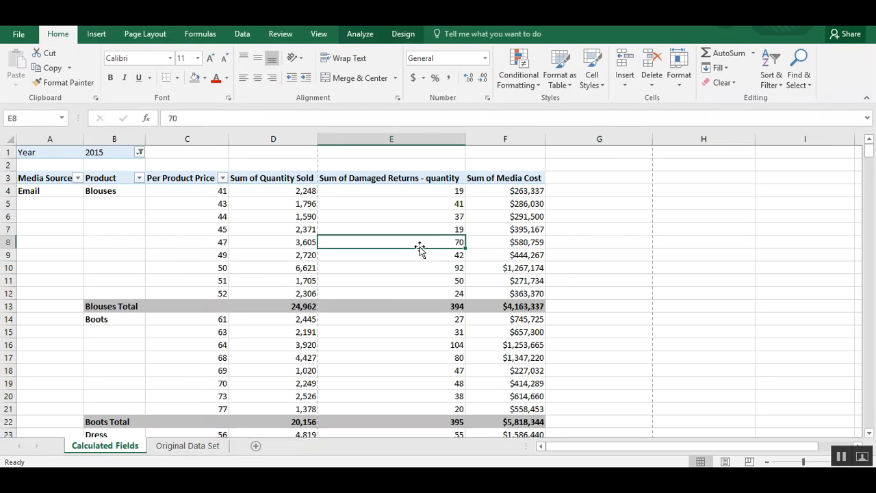
pyautogui.click(360, 34)
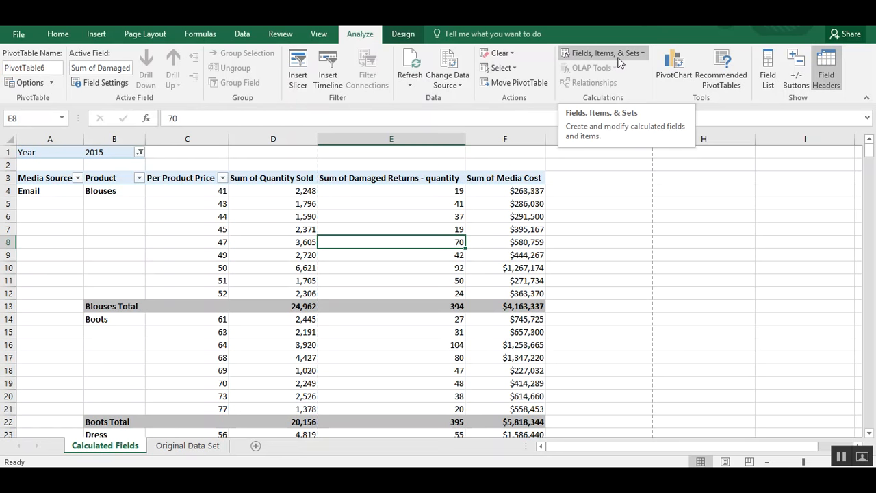
pyautogui.click(620, 60)
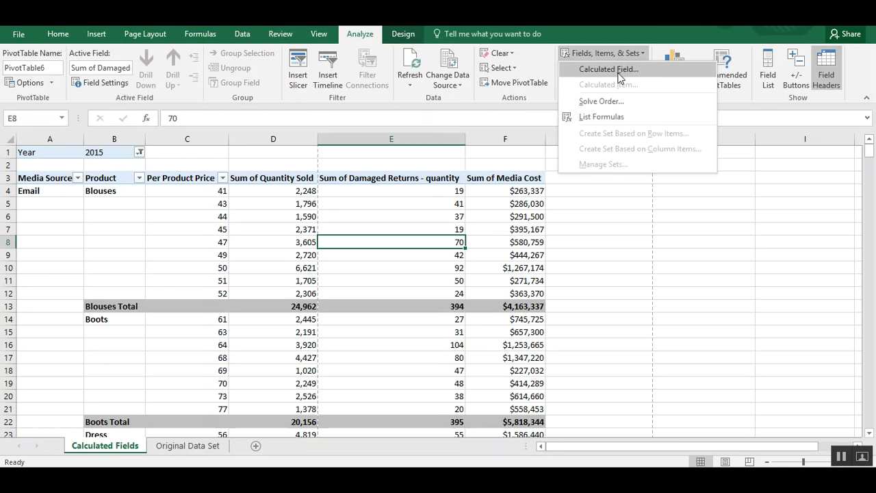
pyautogui.click(608, 69)
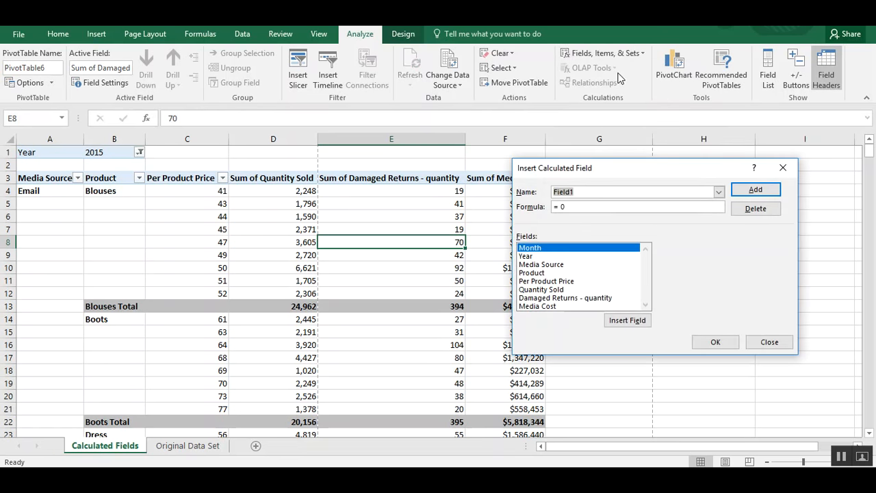
pyautogui.write('Gross Dollars')
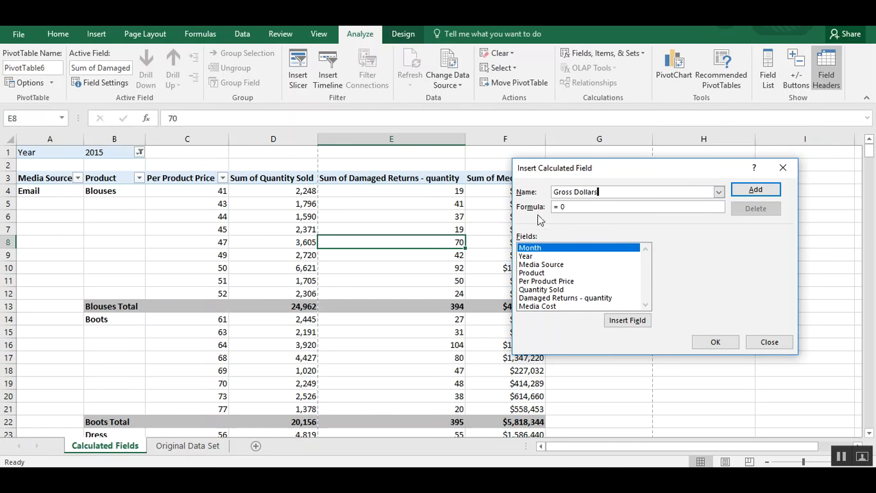
pyautogui.click(573, 207)
pyautogui.doubleClick(539, 281)
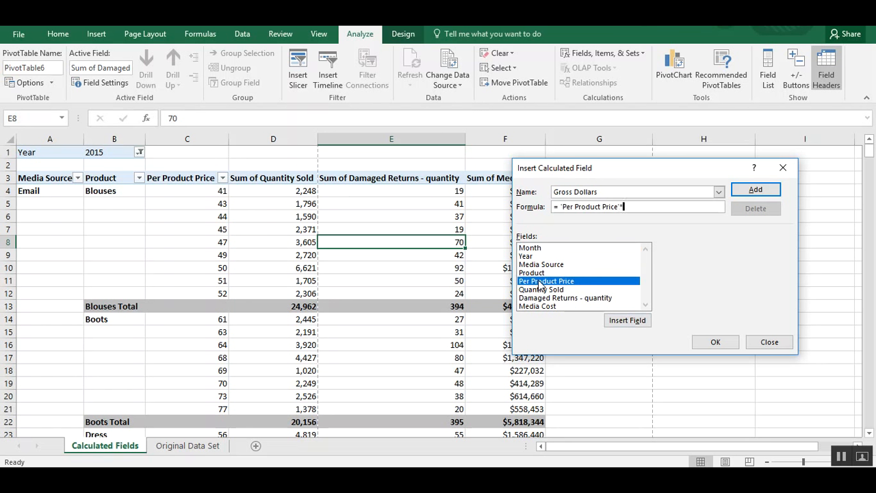
pyautogui.doubleClick(541, 289)
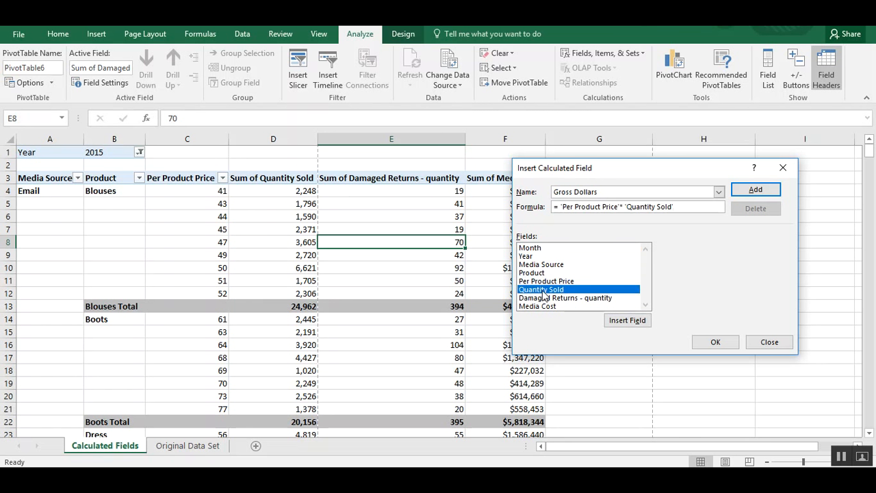
pyautogui.click(703, 341)
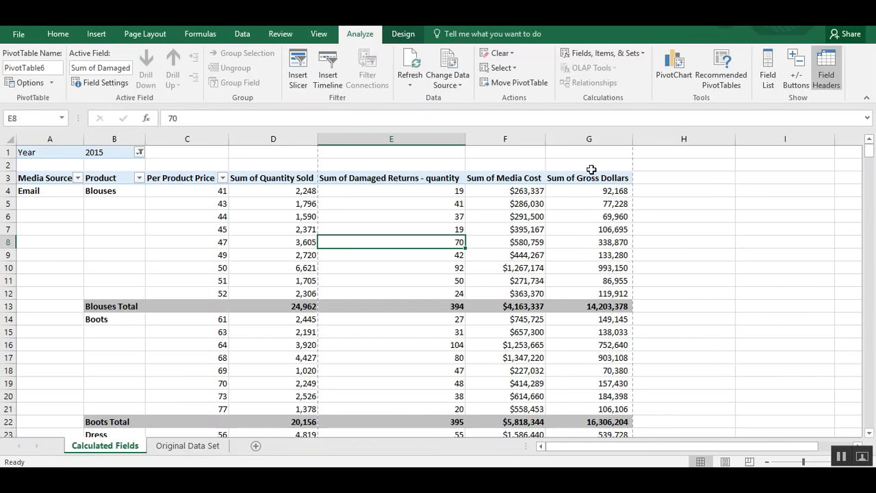
# Insert a calculated field named Damaged Dollars Returned with the formula 'Per Product Price' * 'Damaged Returns - quantity'.
pyautogui.click(593, 199)
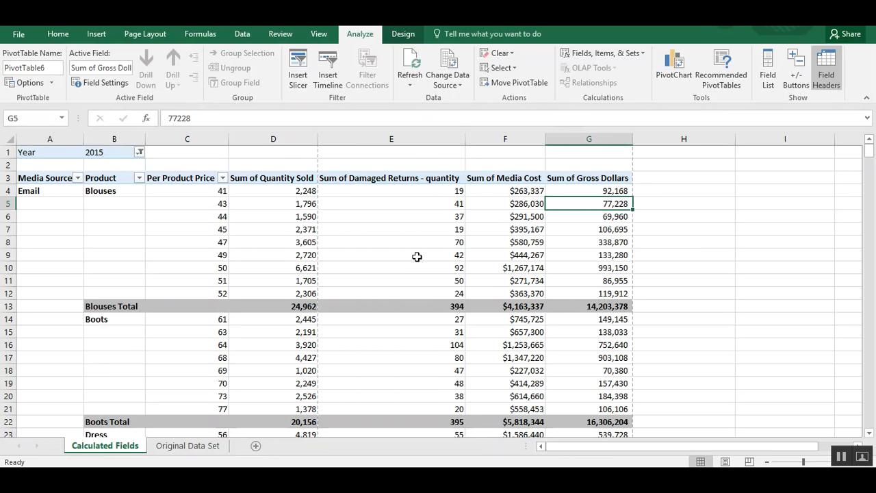
pyautogui.moveTo(417, 256)
pyautogui.click(603, 52)
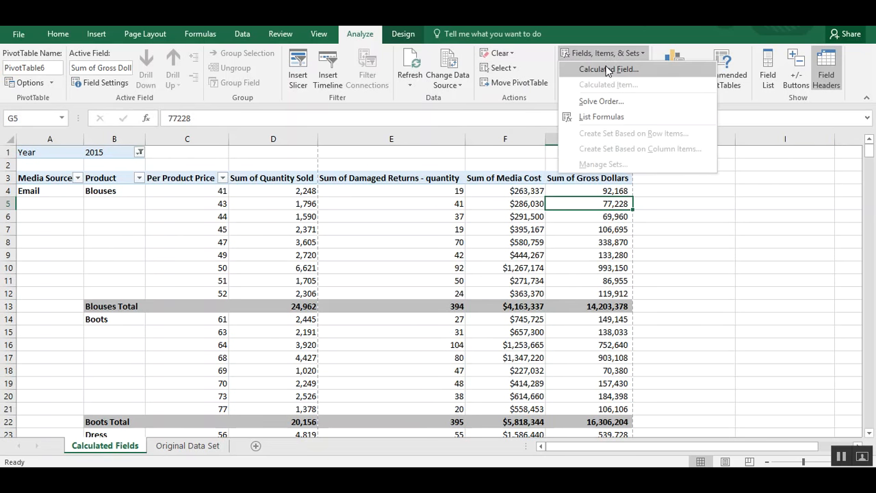
pyautogui.click(609, 67)
pyautogui.write('Damaged Dollars REeturned')
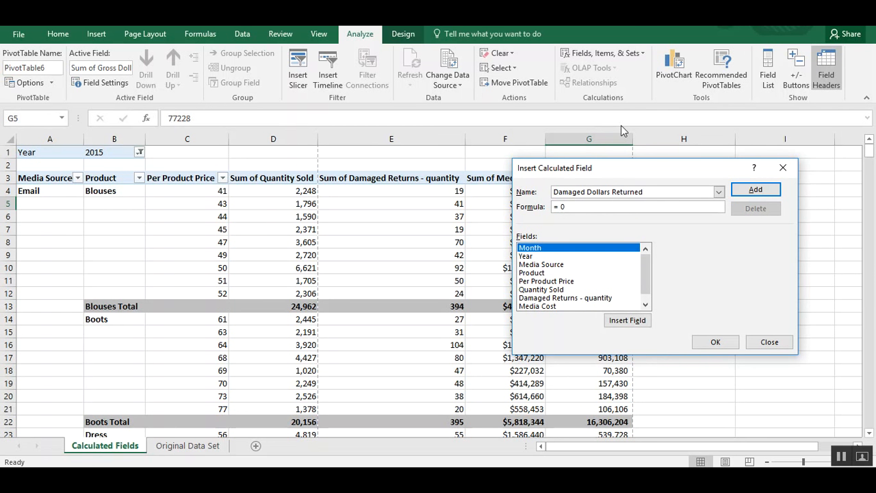
pyautogui.click(584, 207)
pyautogui.doubleClick(556, 282)
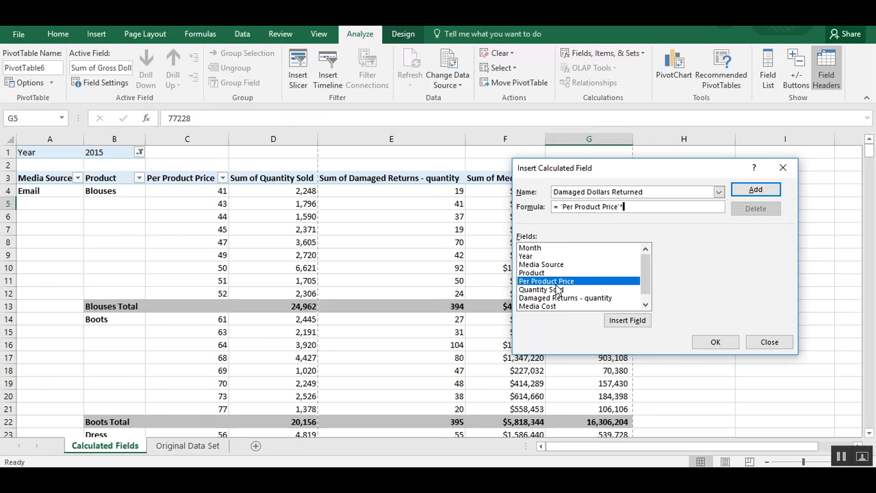
pyautogui.write('*')
pyautogui.doubleClick(562, 298)
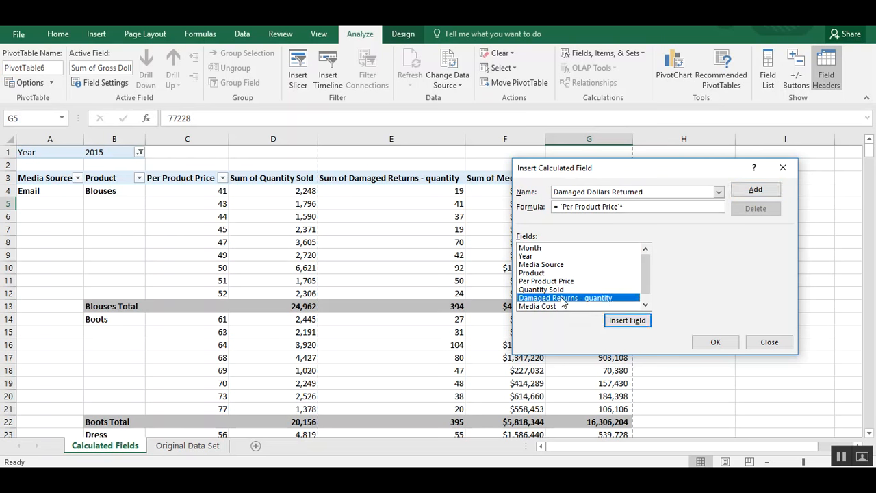
pyautogui.click(716, 342)
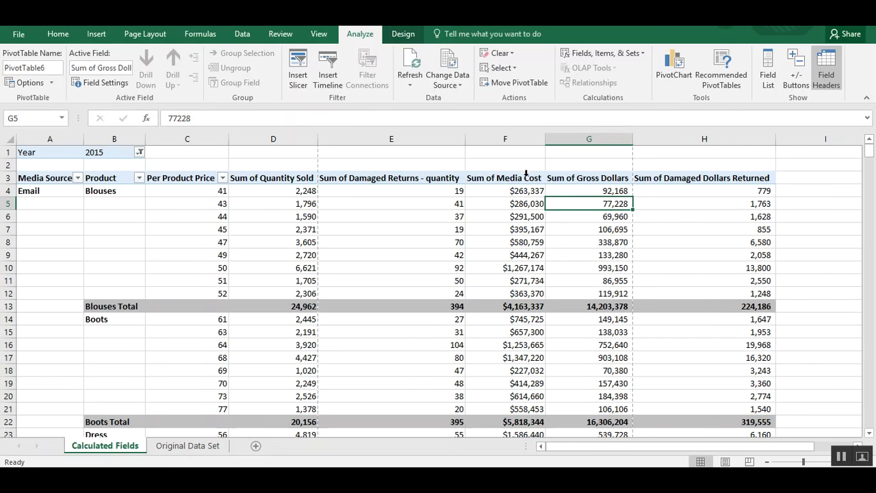
# Insert a calculated field named Net Dollars Sold into the pivot table with the formula 'Gross Dollars' - 'Damaged Dollars Returned'.
pyautogui.click(598, 55)
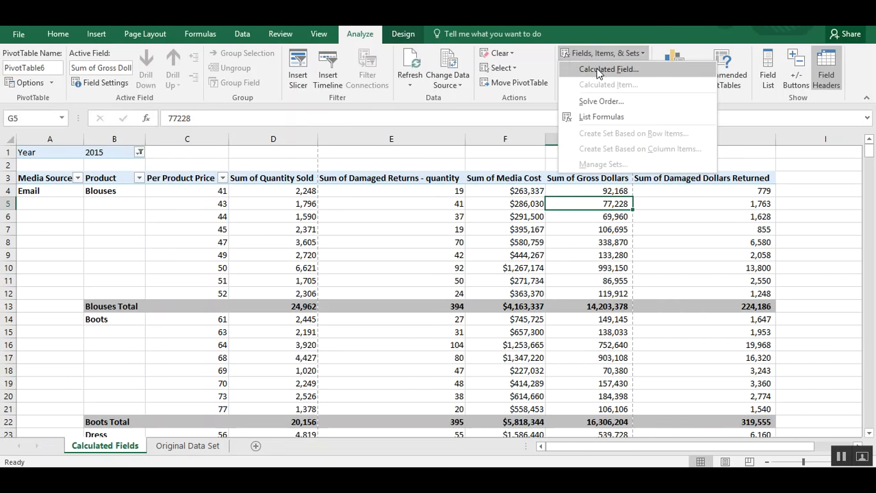
pyautogui.click(598, 71)
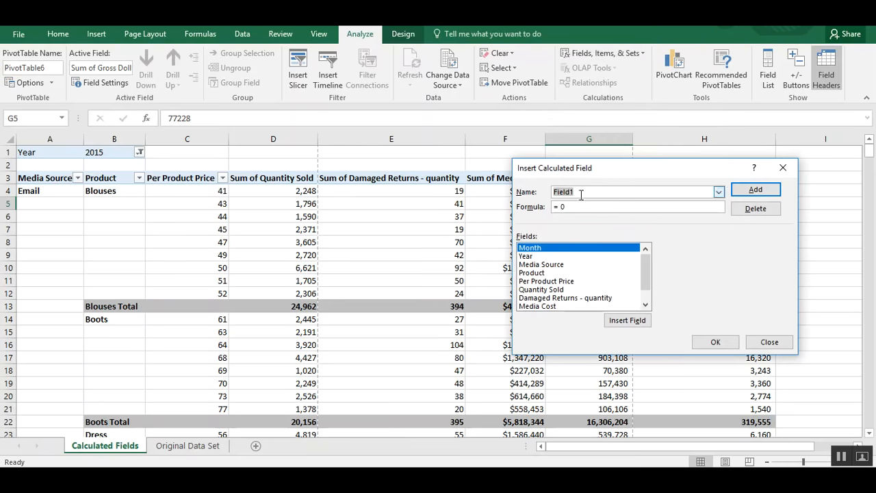
pyautogui.write('Net Dolla')
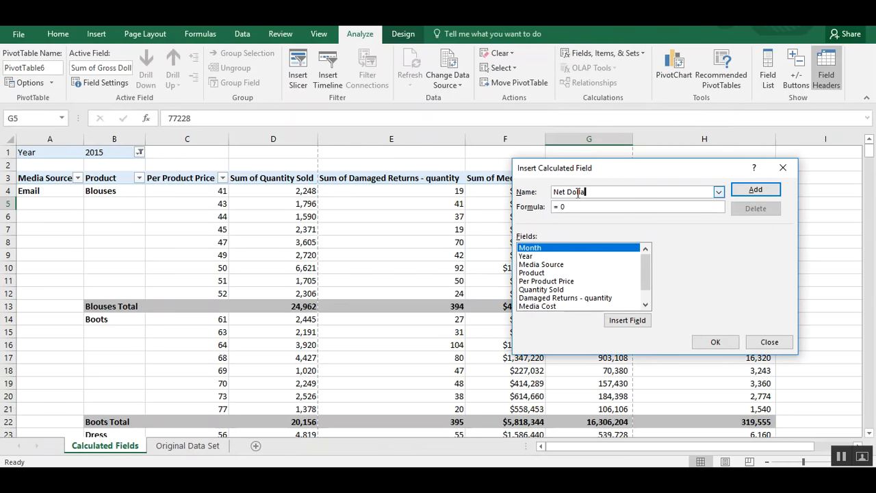
pyautogui.write('rs Sold')
pyautogui.doubleClick(572, 207)
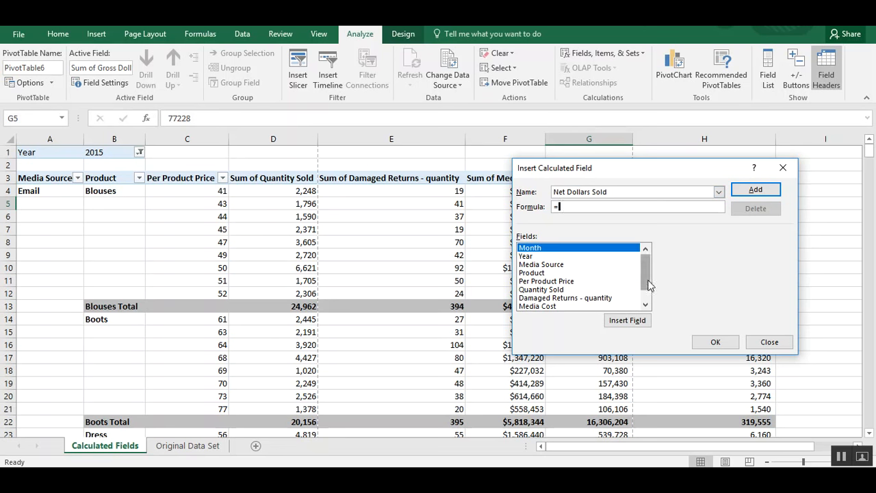
pyautogui.scroll(-1, 649, 289)
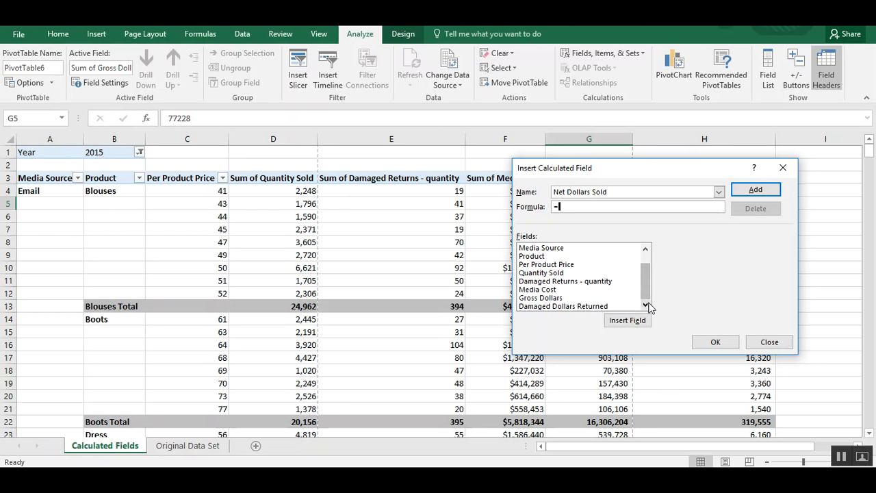
pyautogui.click(538, 299)
pyautogui.doubleClick(538, 299)
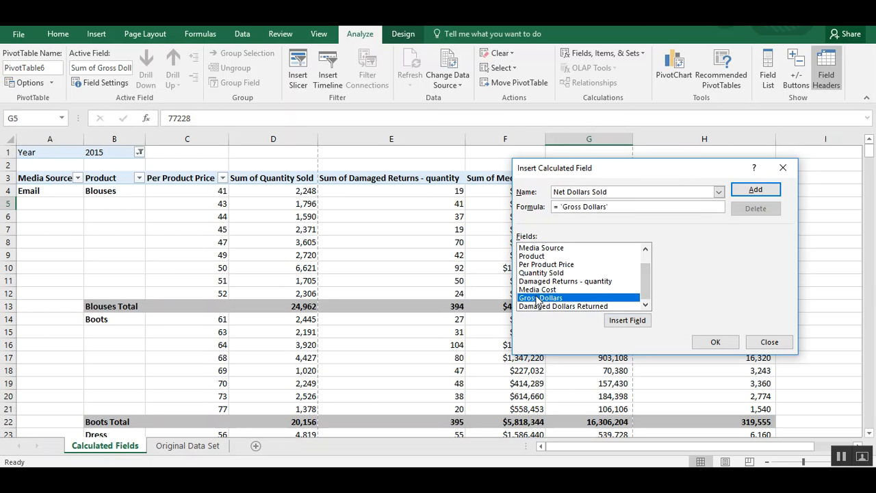
pyautogui.doubleClick(545, 306)
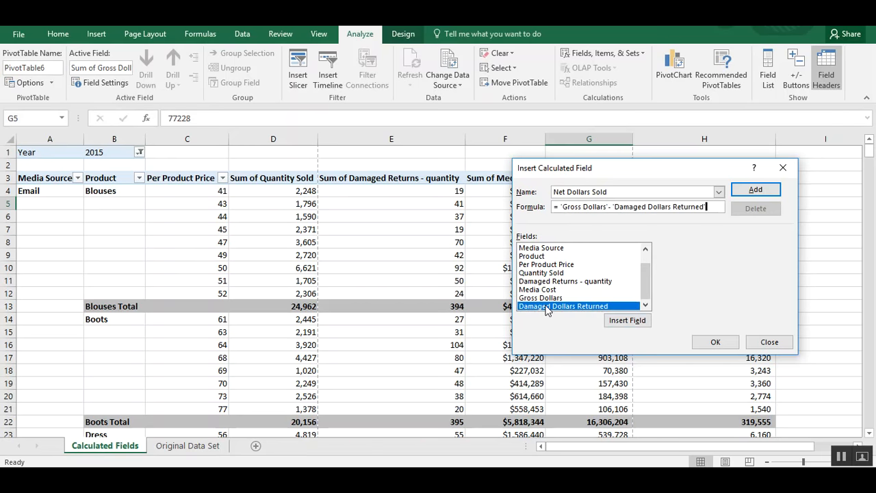
pyautogui.click(715, 342)
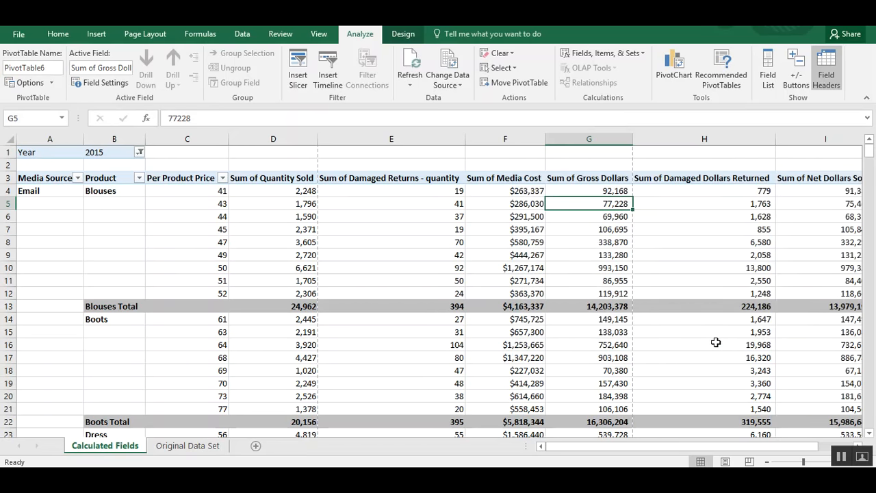
pyautogui.moveTo(704, 443); pyautogui.dragTo(753, 443)
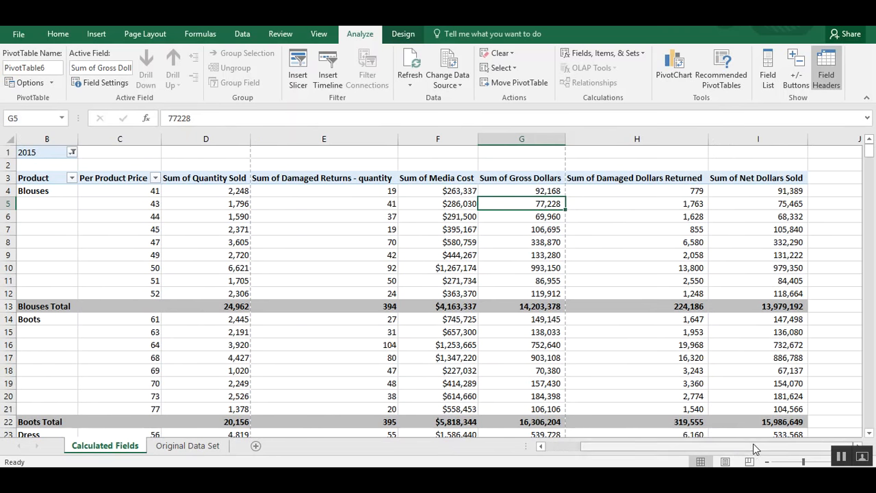
pyautogui.click(759, 178)
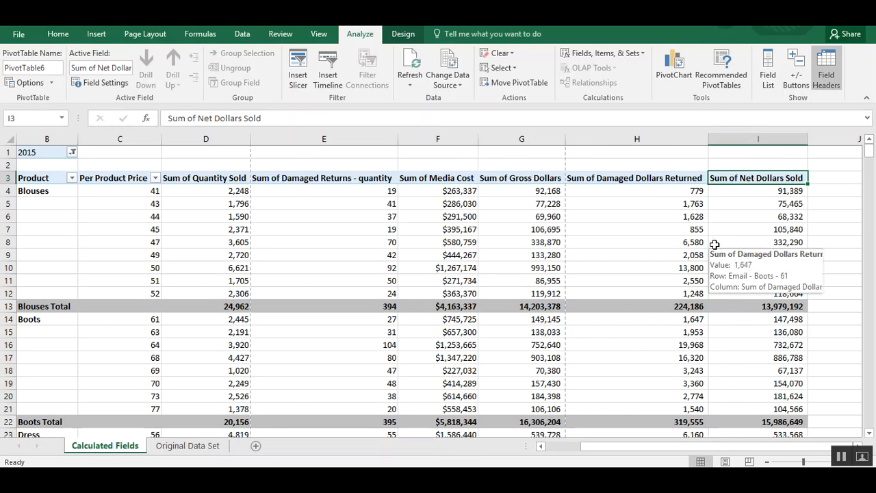
# Insert a calculated field named Advertising Ratio into the pivot table with the formula 'Net Dollars Sold' / 'Media Cost'.
pyautogui.click(743, 231)
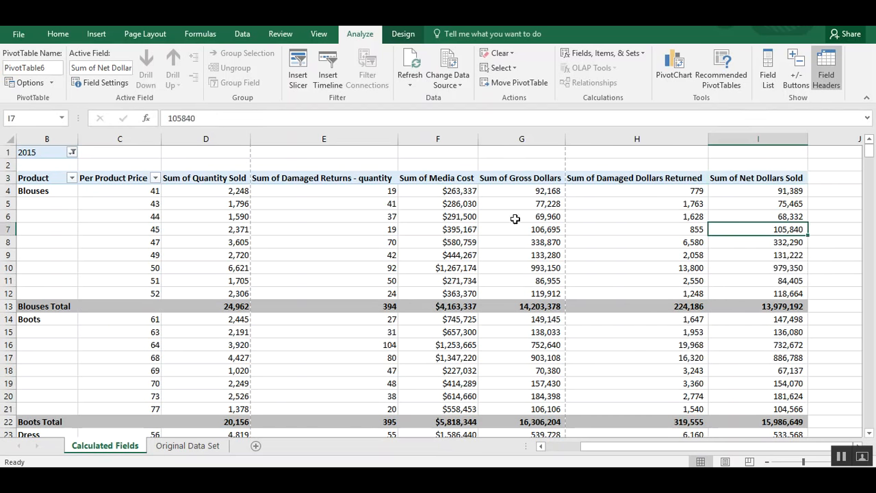
pyautogui.click(565, 51)
pyautogui.click(580, 68)
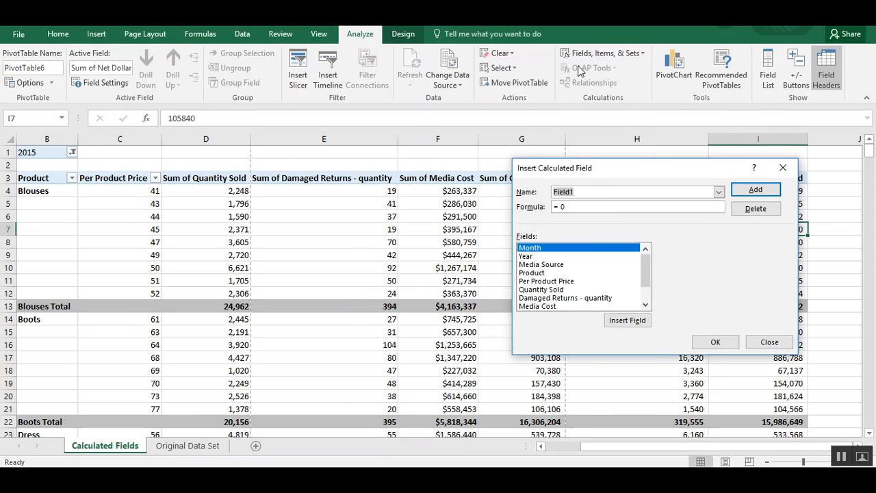
pyautogui.write('Ad')
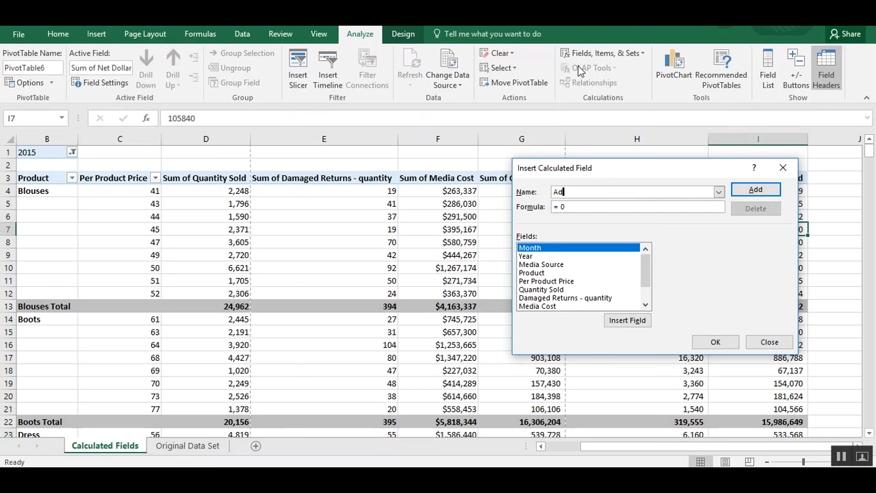
pyautogui.write('vertising Ratio')
pyautogui.click(571, 207)
pyautogui.press('BackSpace')
pyautogui.click(647, 305)
pyautogui.click(647, 305)
pyautogui.click(647, 305)
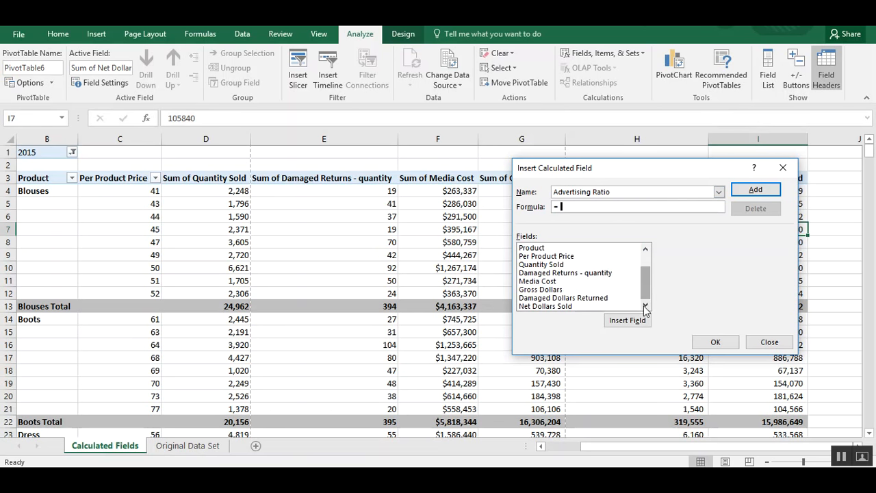
pyautogui.doubleClick(549, 307)
pyautogui.write('/')
pyautogui.doubleClick(541, 281)
pyautogui.click(702, 343)
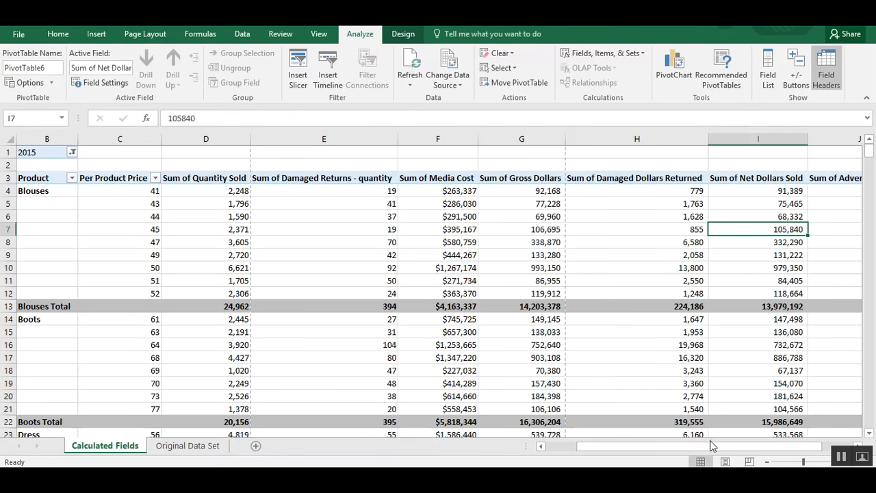
pyautogui.moveTo(712, 445); pyautogui.dragTo(743, 445)
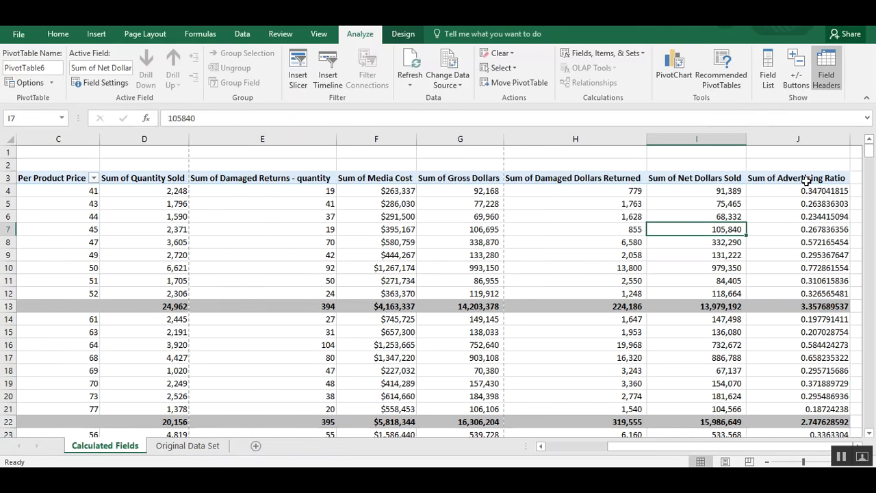
# Format the Sum of Advertising Ratio value field as a percentage with 2 decimal places.
pyautogui.moveTo(807, 191); pyautogui.dragTo(805, 242)
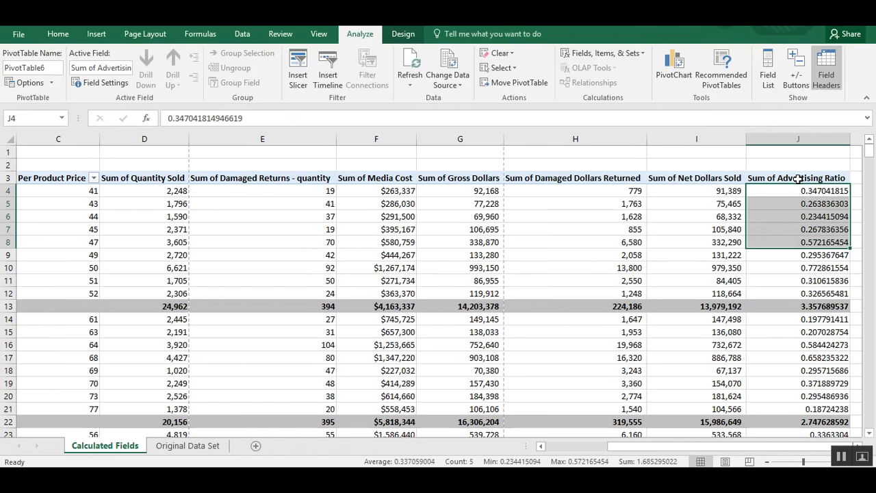
pyautogui.click(799, 178)
pyautogui.rightClick(798, 179)
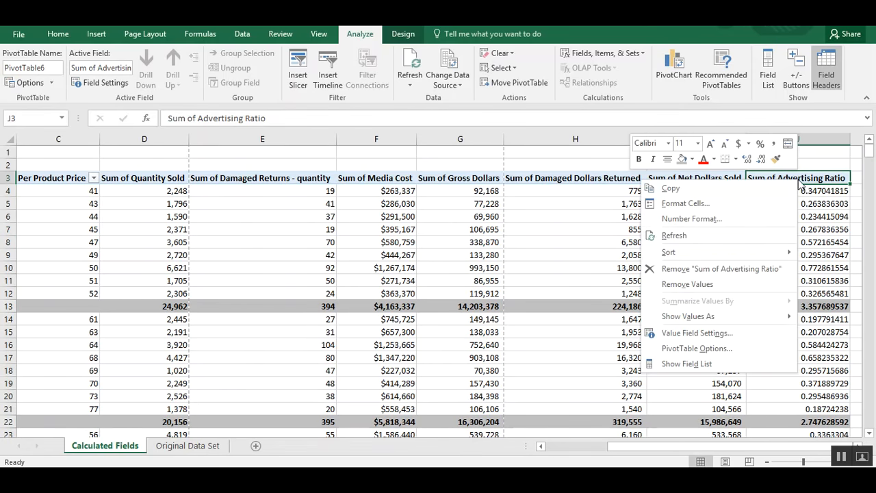
pyautogui.click(742, 335)
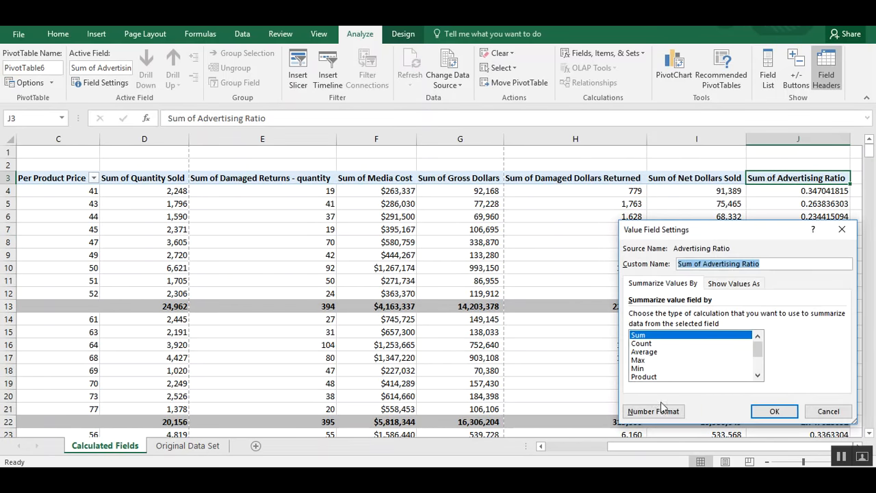
pyautogui.click(722, 286)
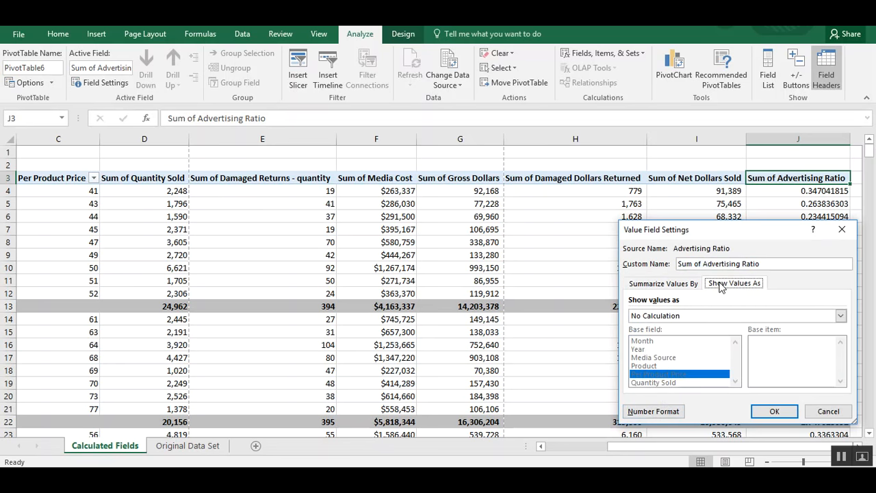
pyautogui.click(657, 283)
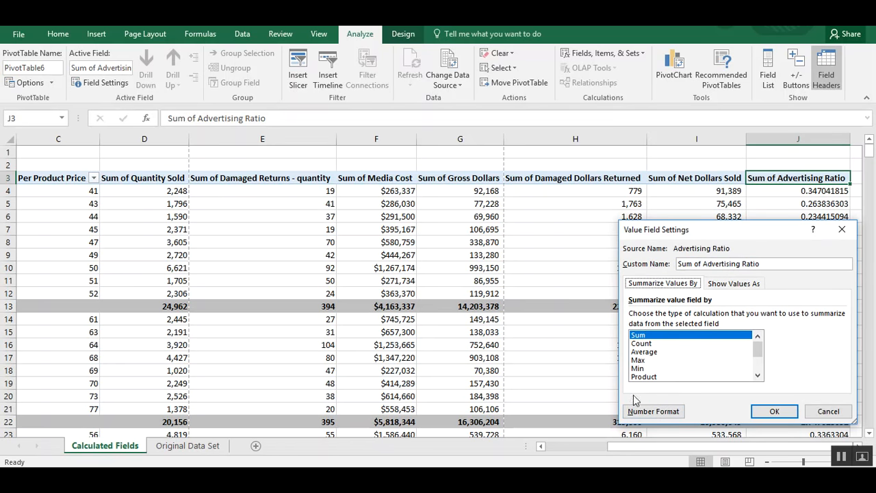
pyautogui.click(647, 413)
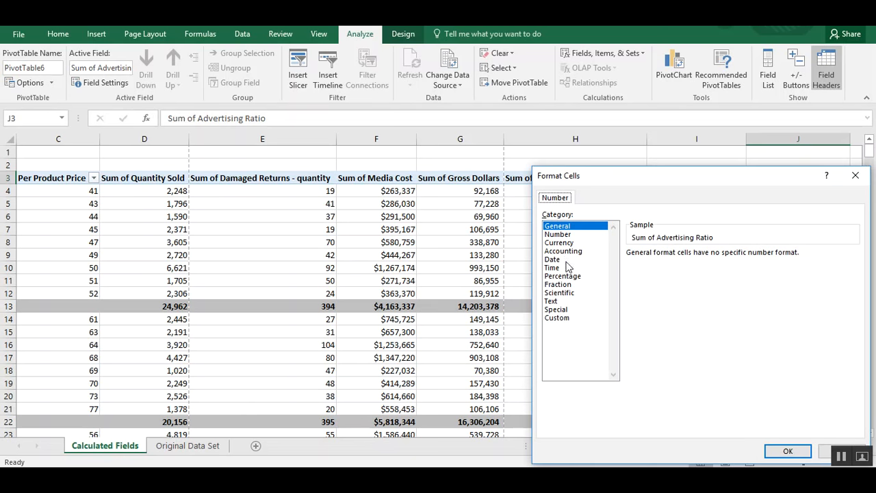
pyautogui.click(571, 278)
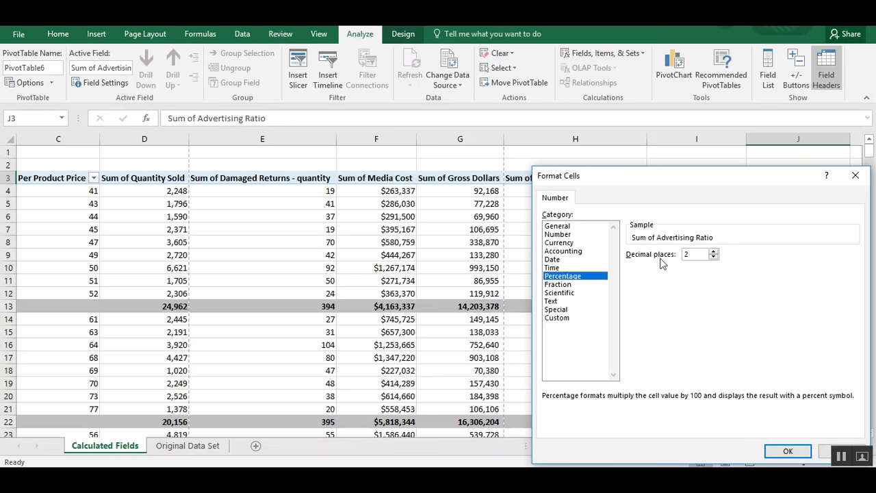
pyautogui.click(788, 456)
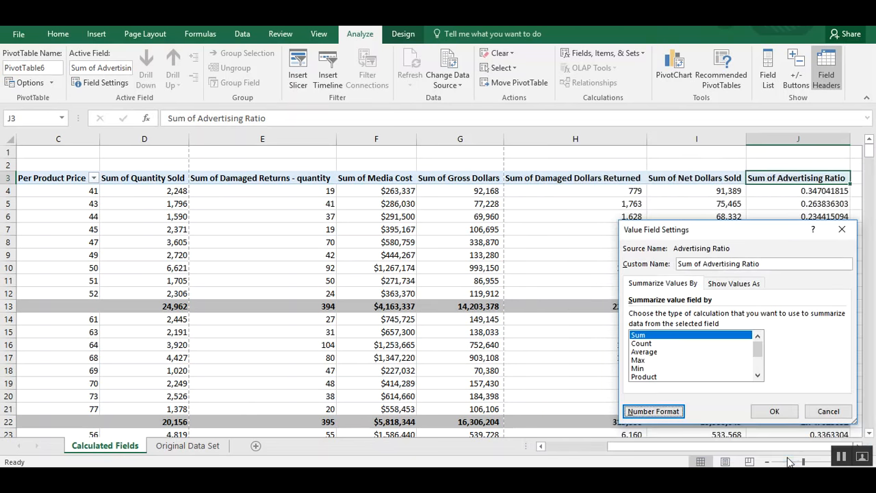
pyautogui.click(778, 410)
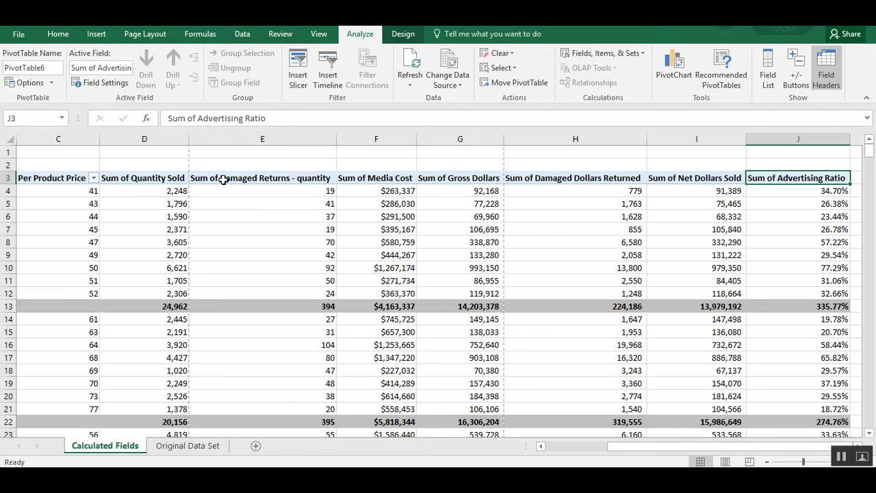
# Rename the Sum of Quantity Sold value field as Quantity Sold.
pyautogui.click(583, 453)
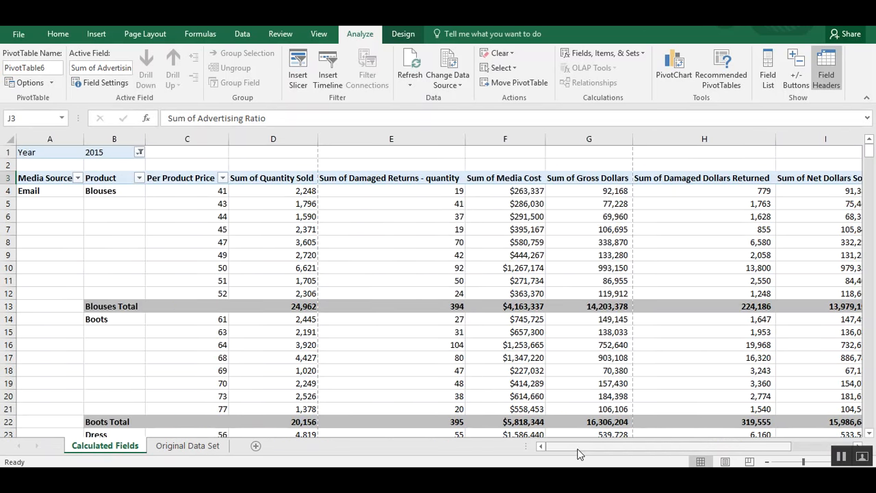
pyautogui.rightClick(282, 181)
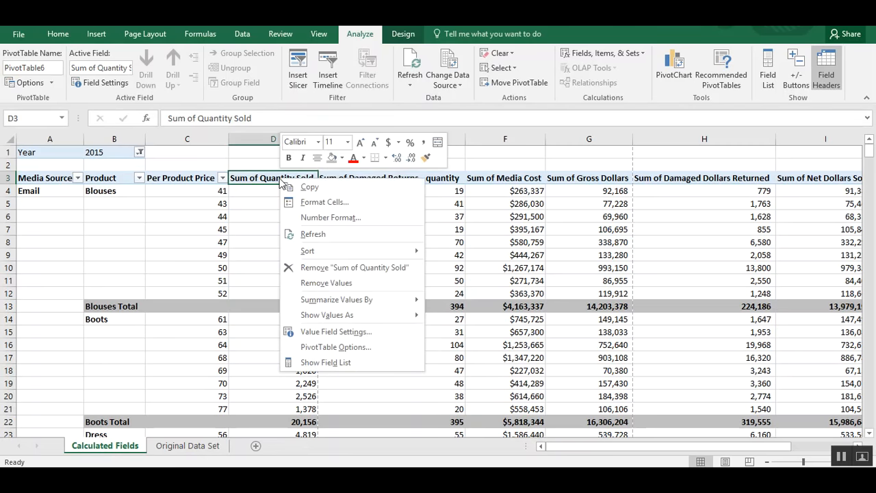
pyautogui.click(322, 334)
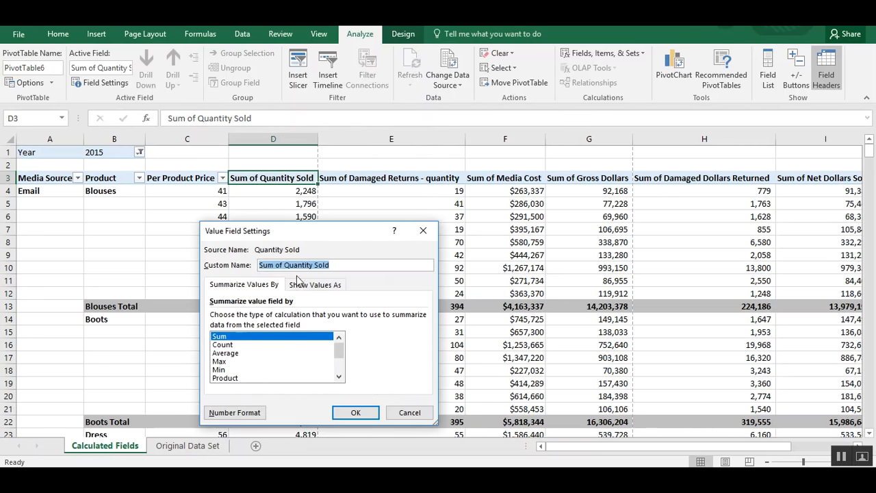
pyautogui.moveTo(284, 265); pyautogui.dragTo(263, 264)
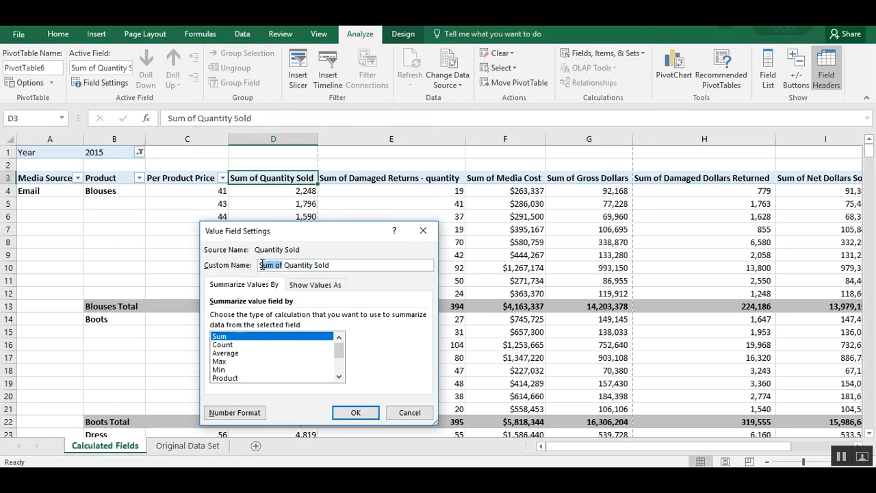
pyautogui.press('BackSpace')
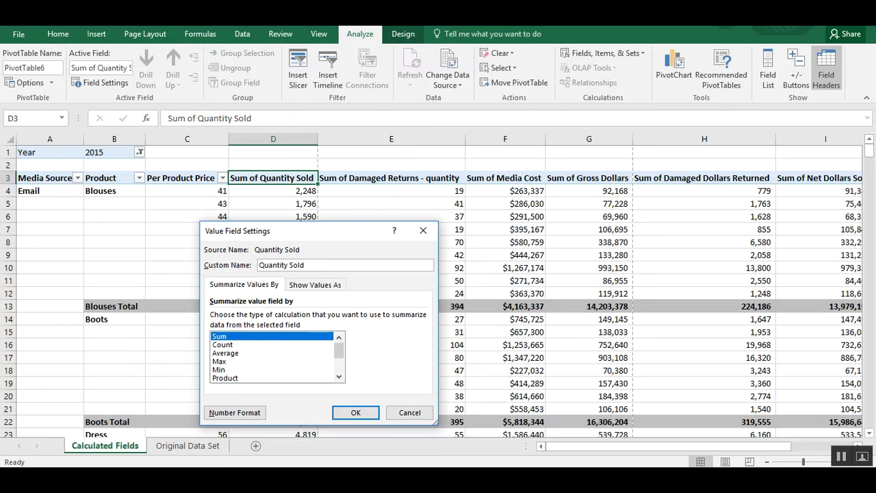
pyautogui.click(358, 413)
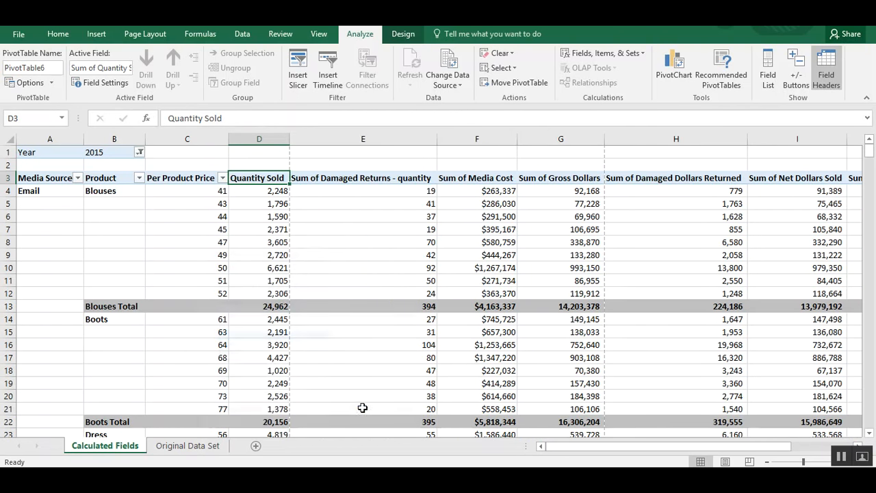
# Rename the Sum of Damaged Returns - quantity value field as Damaged Returns - quantity.
pyautogui.click(333, 177)
pyautogui.rightClick(332, 177)
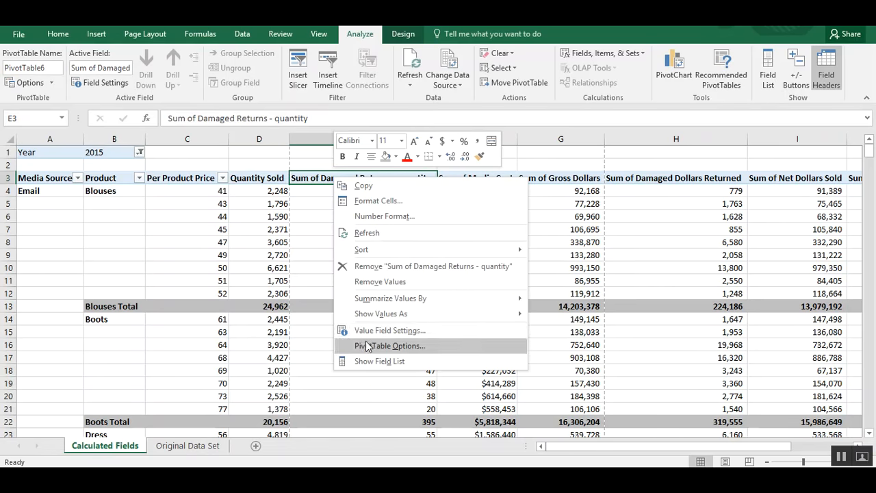
pyautogui.click(366, 336)
pyautogui.moveTo(329, 266); pyautogui.dragTo(296, 266)
pyautogui.press('Delete')
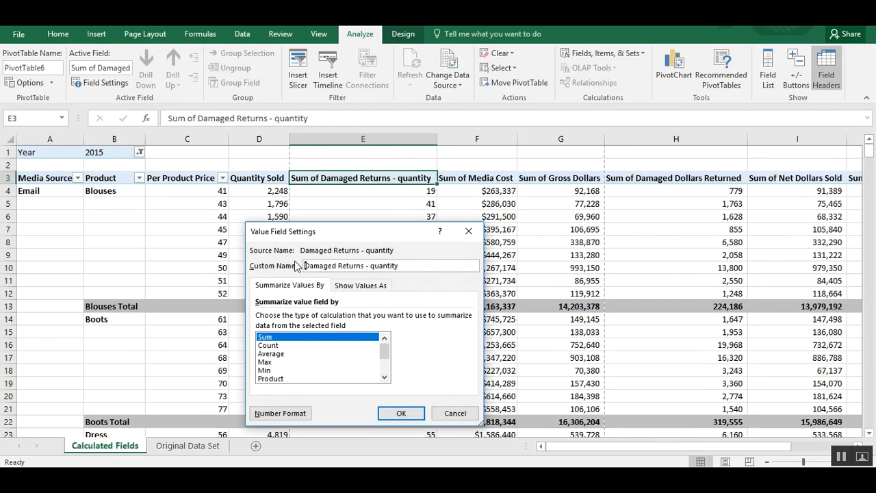
pyautogui.click(402, 413)
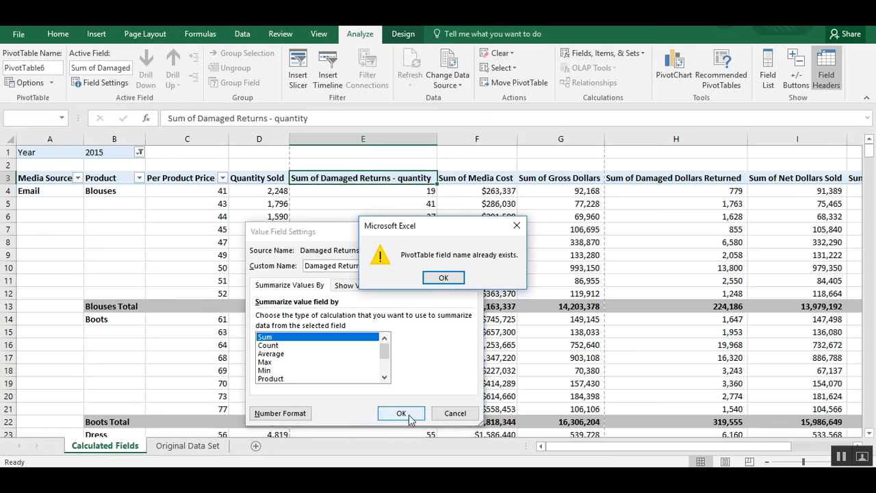
pyautogui.click(444, 278)
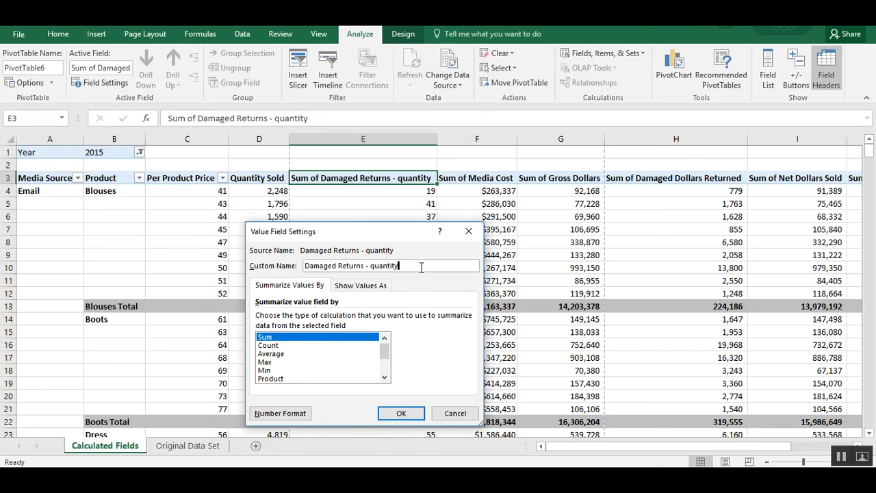
pyautogui.click(402, 415)
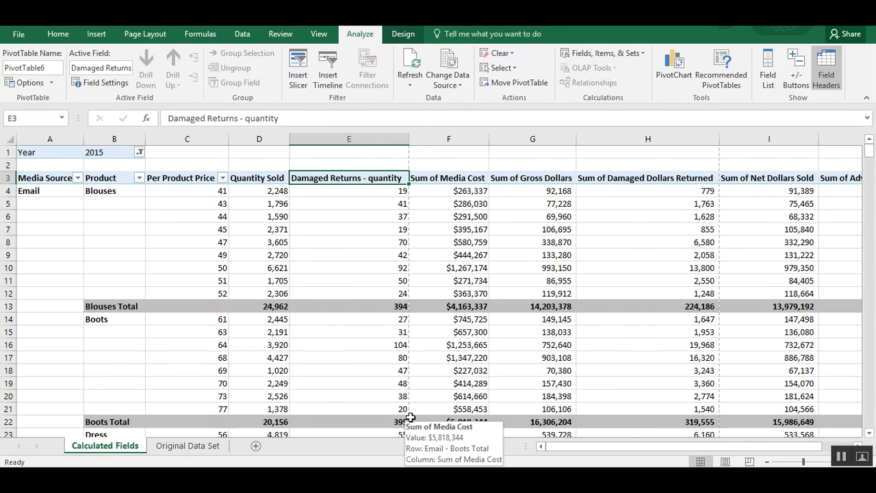